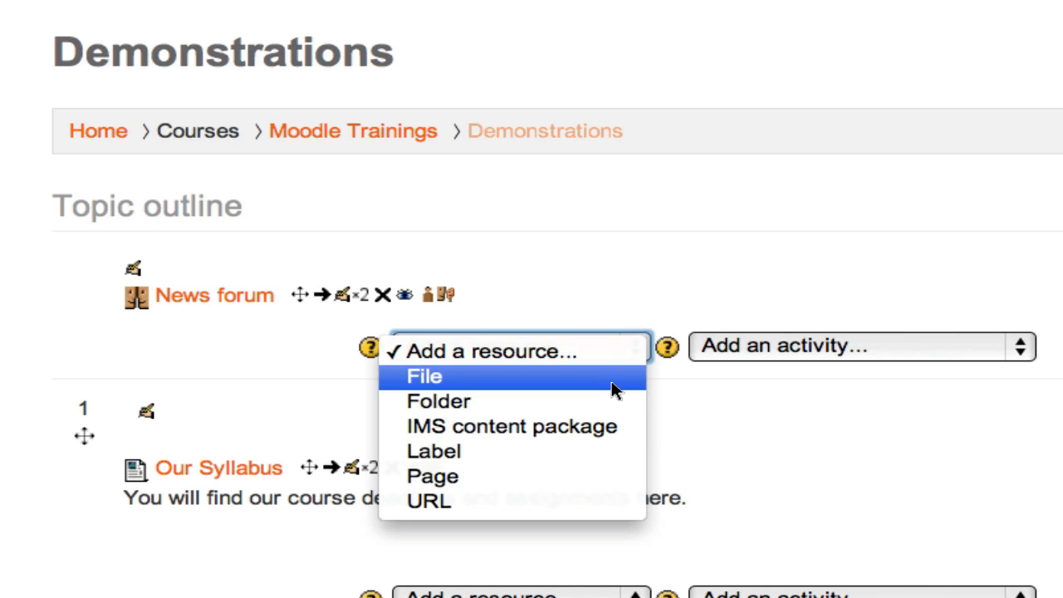
- Add a File resource to the course's opening section and name it "Download Our Syllabus (PDF)"
click(548, 380)
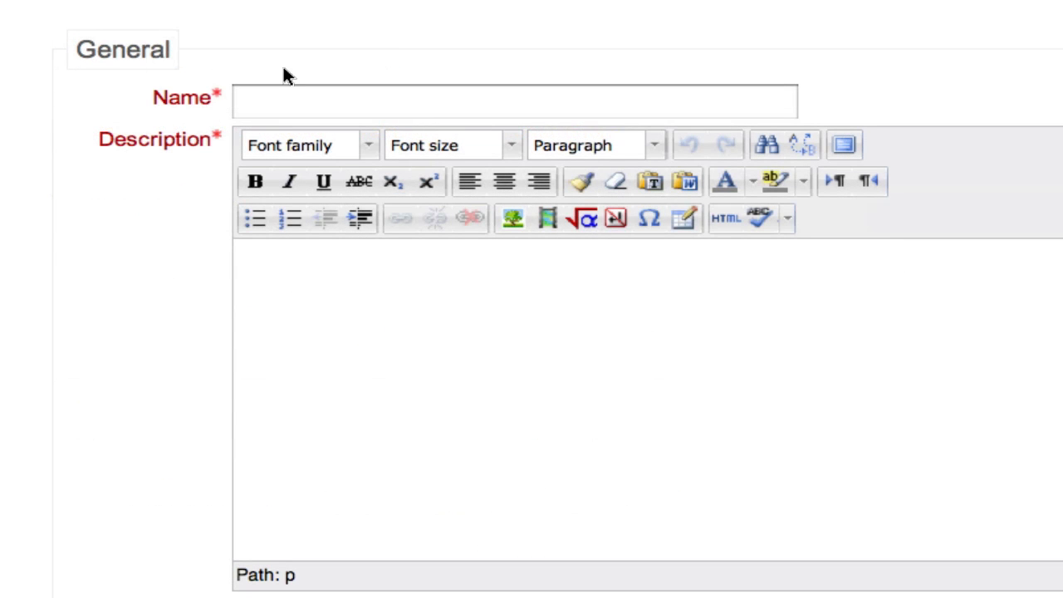
click(276, 98)
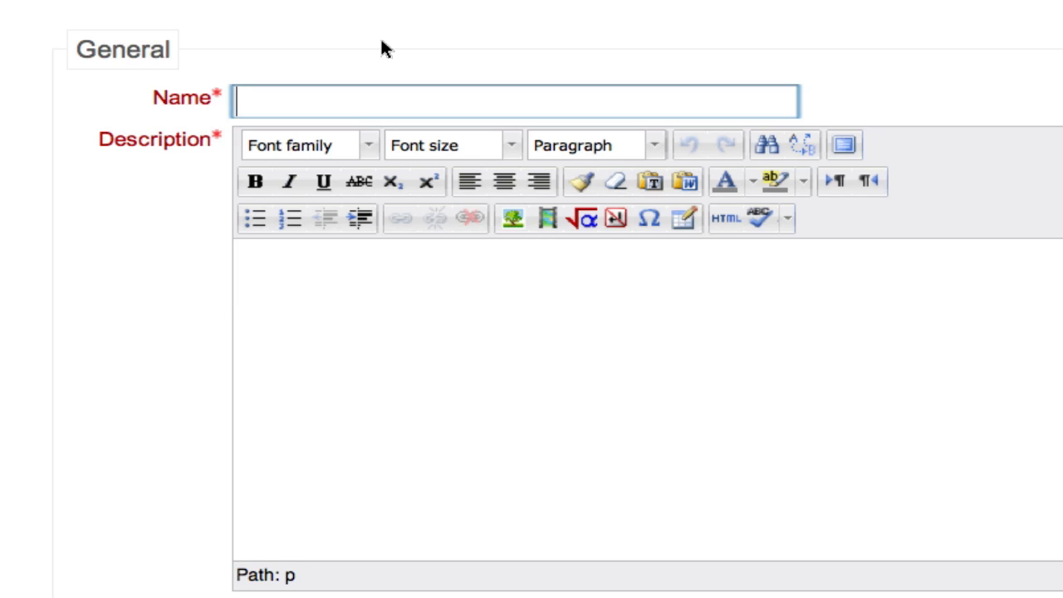
text(Downloa)
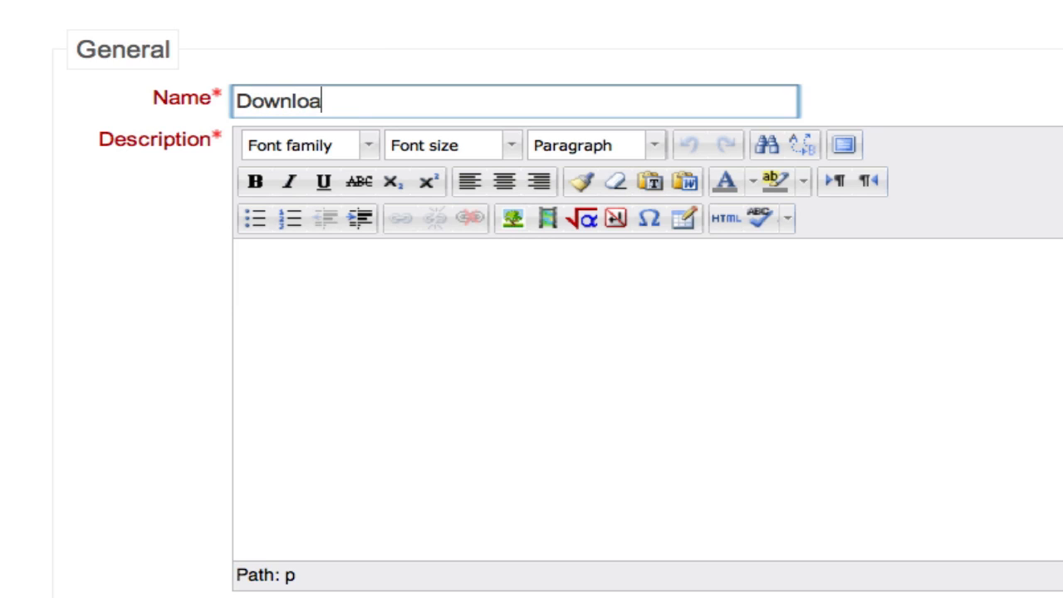
text(d Our Syllabus (PD)
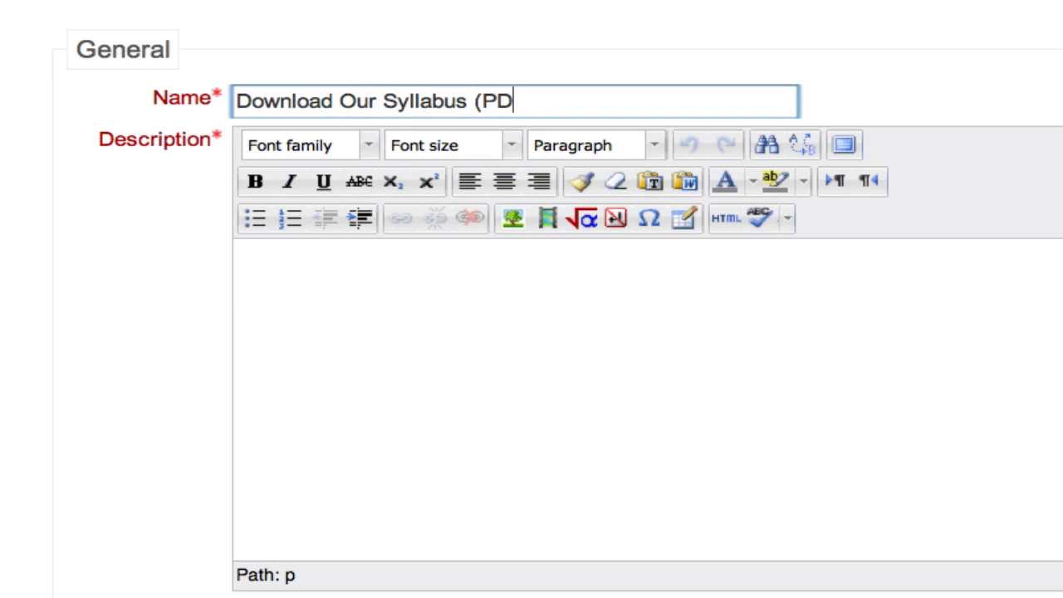
text(F))
- Describe the file as a download for course deadlines and assignments, found on the Desktop or in Downloads, and display the description on the course page
click(359, 311)
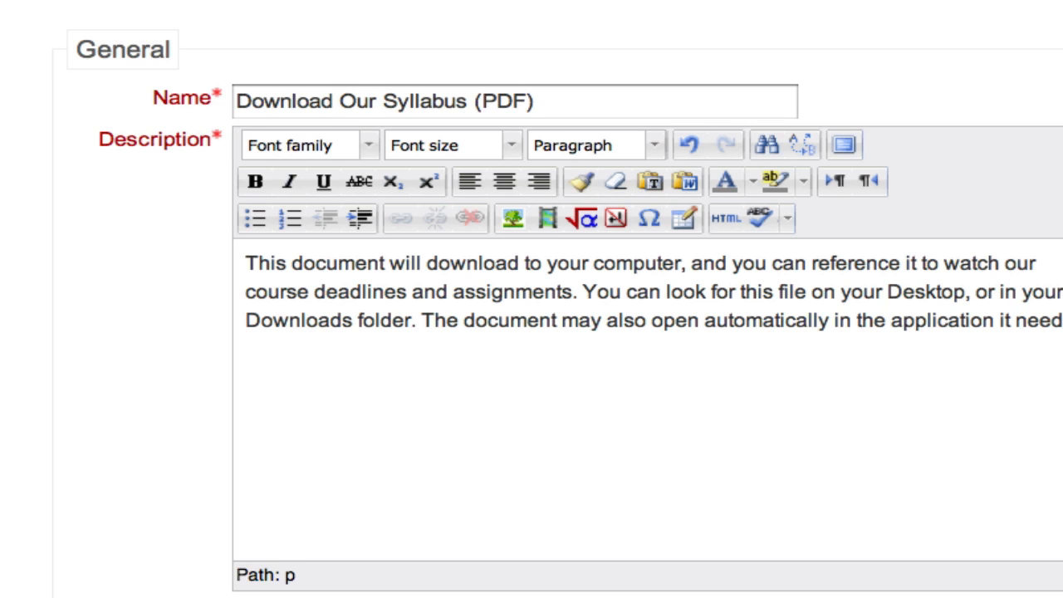
scroll(410, 346, down, 5)
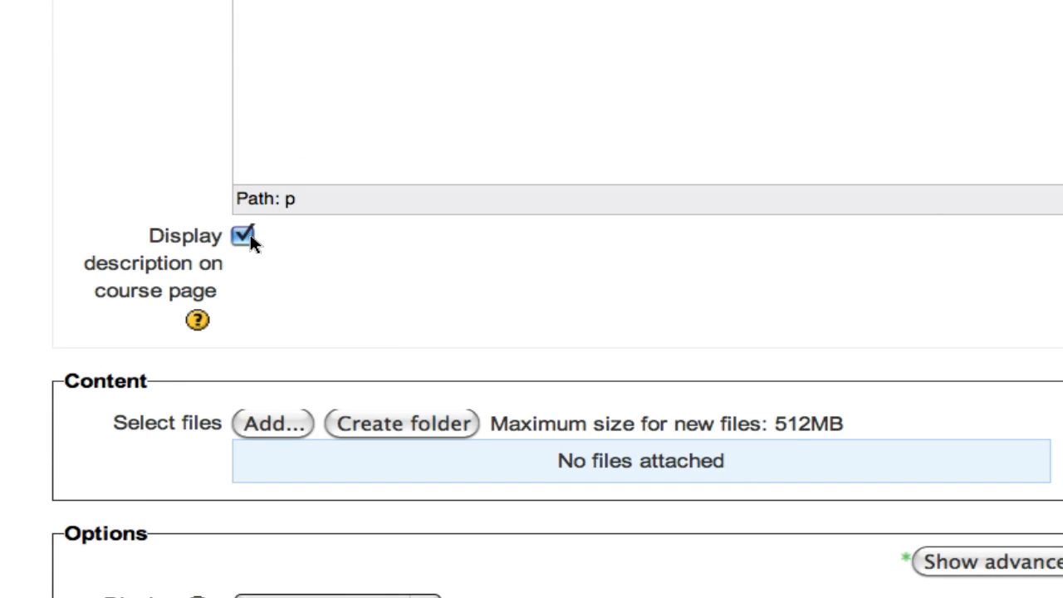
- Upload GDAP.pdf from the Desktop as the resource's content file
scroll(388, 238, down, 3)
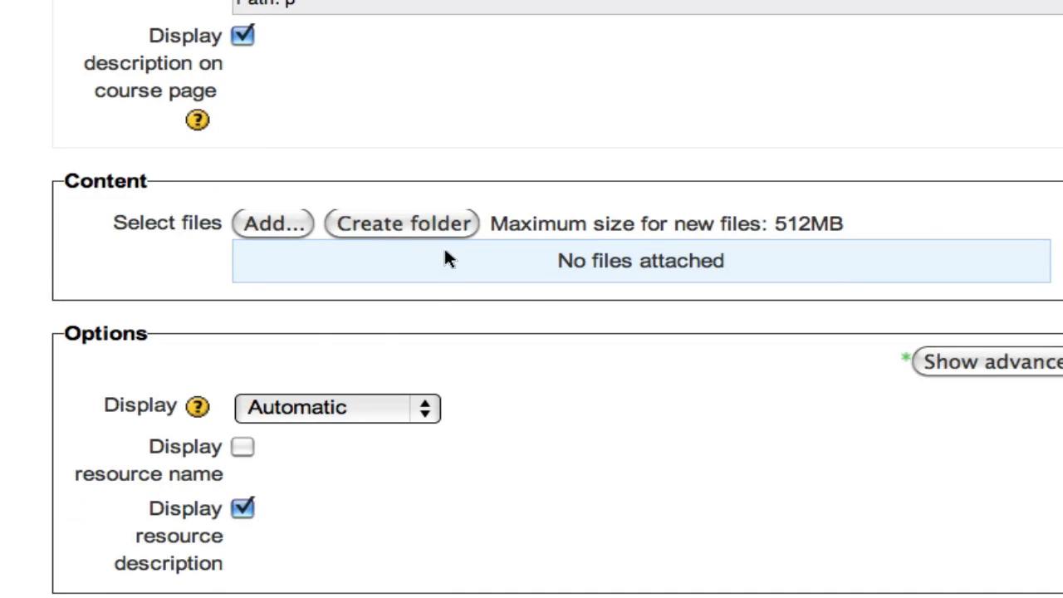
click(259, 226)
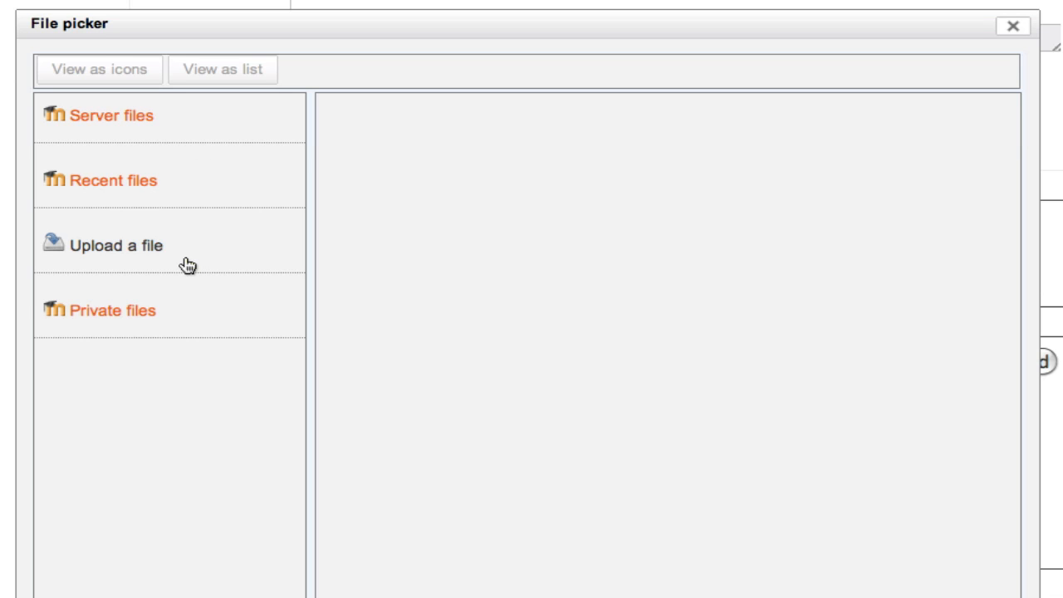
click(129, 255)
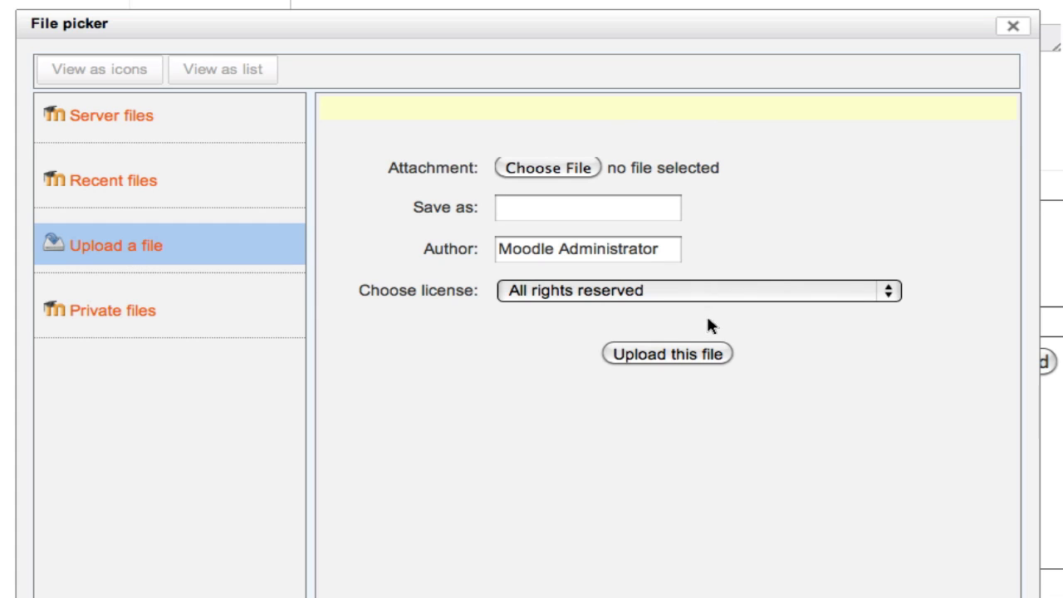
click(558, 169)
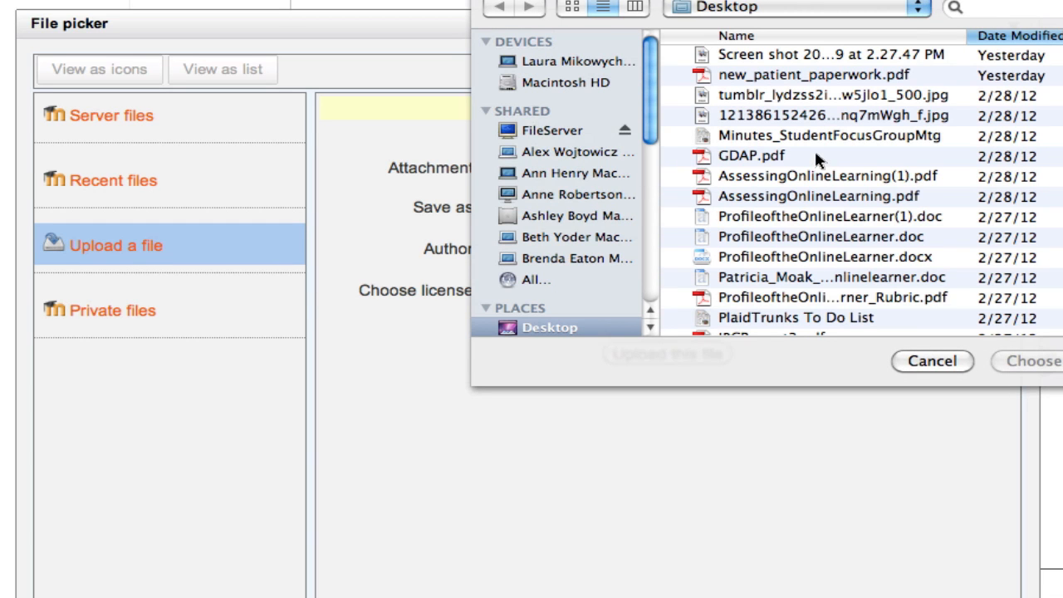
click(814, 156)
click(1045, 364)
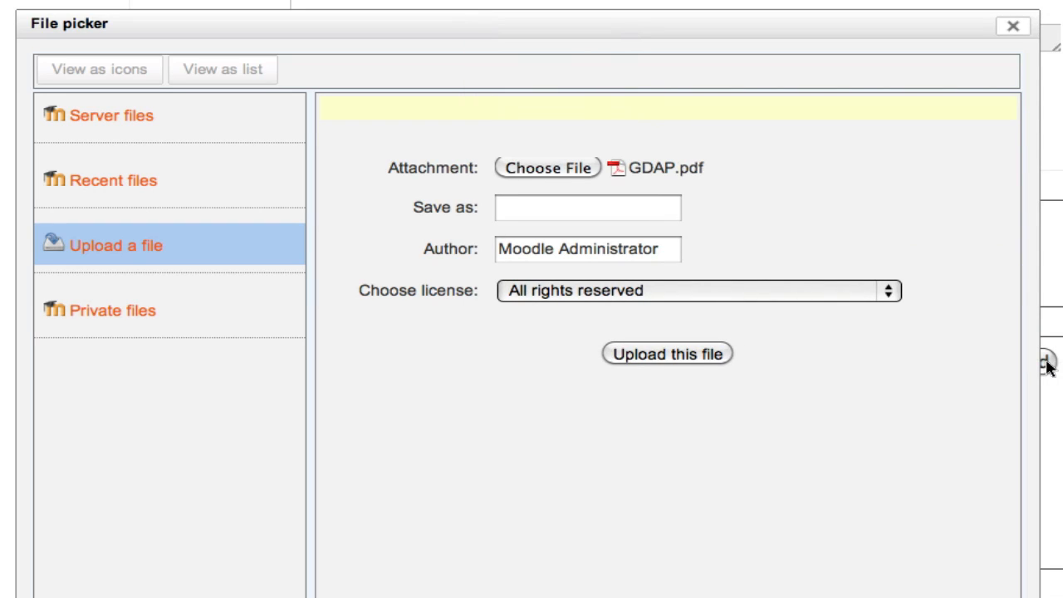
click(637, 357)
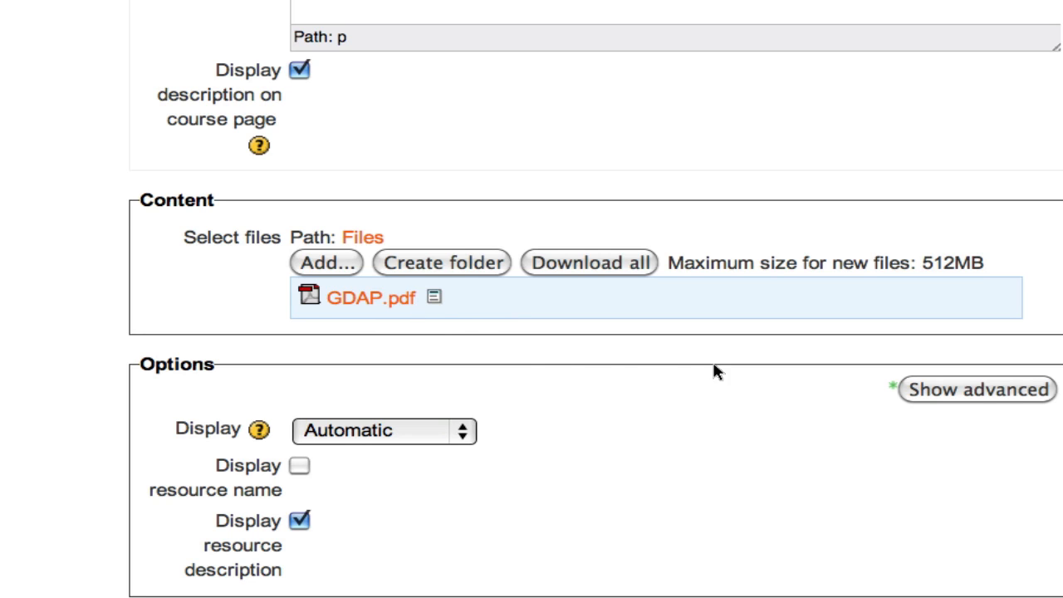
- Rename the attached GDAP.pdf to Syllabus.pdf
scroll(714, 368, up, 10)
scroll(718, 371, up, 3)
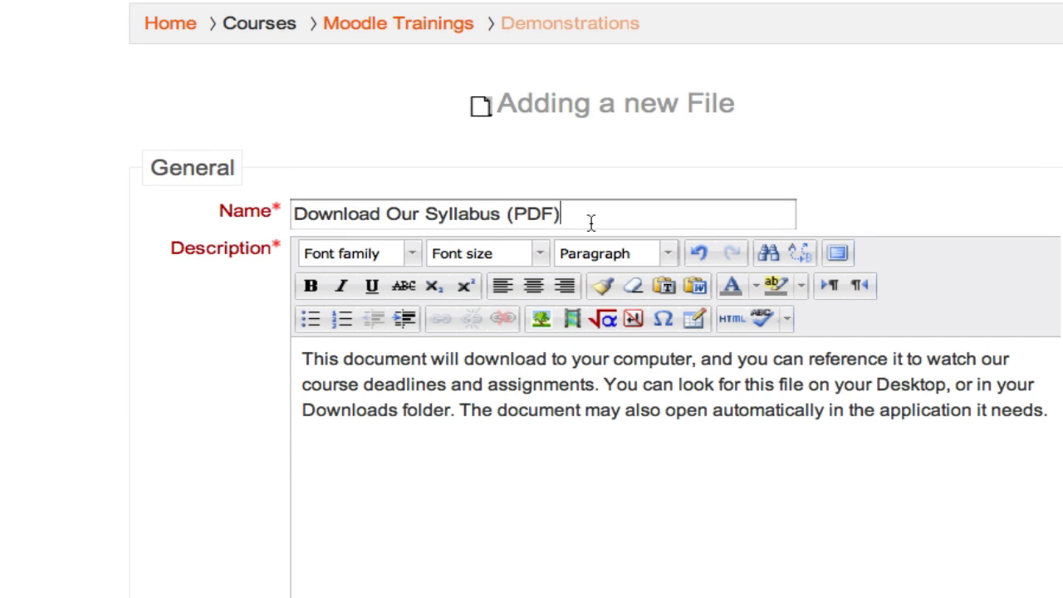
scroll(598, 415, down, 12)
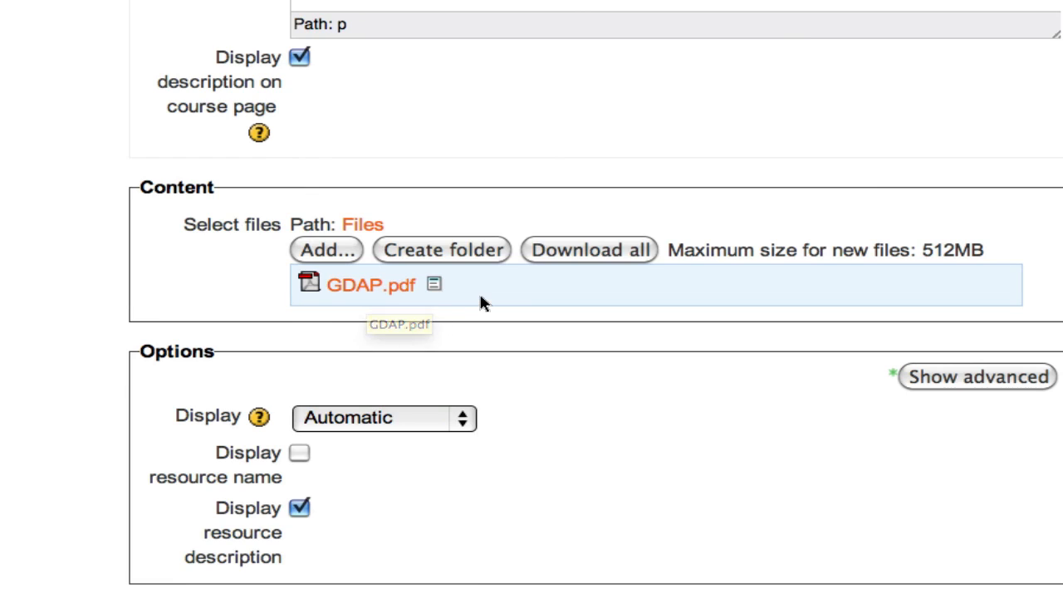
click(434, 287)
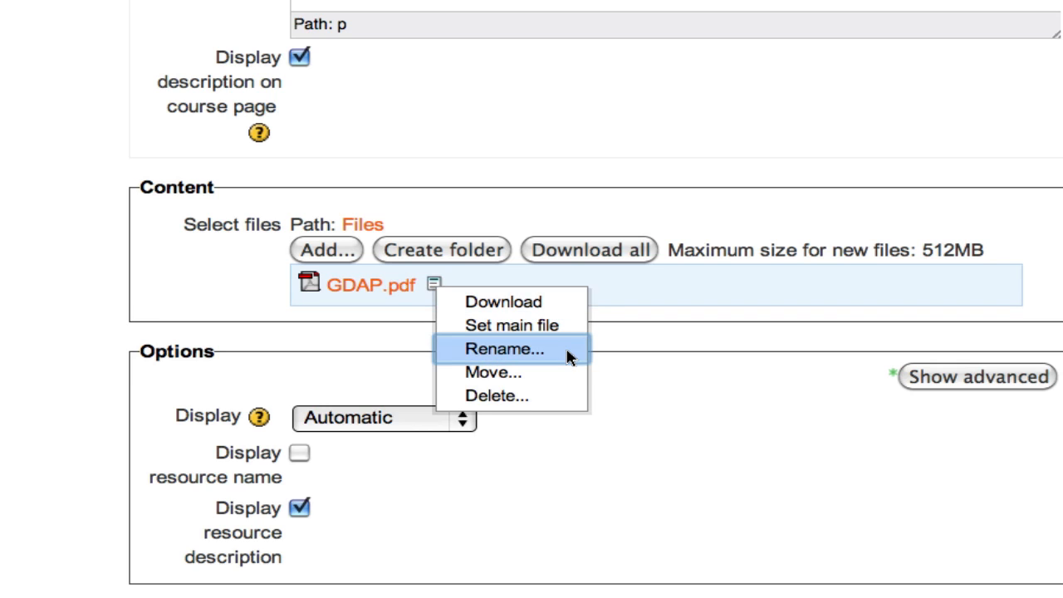
click(505, 349)
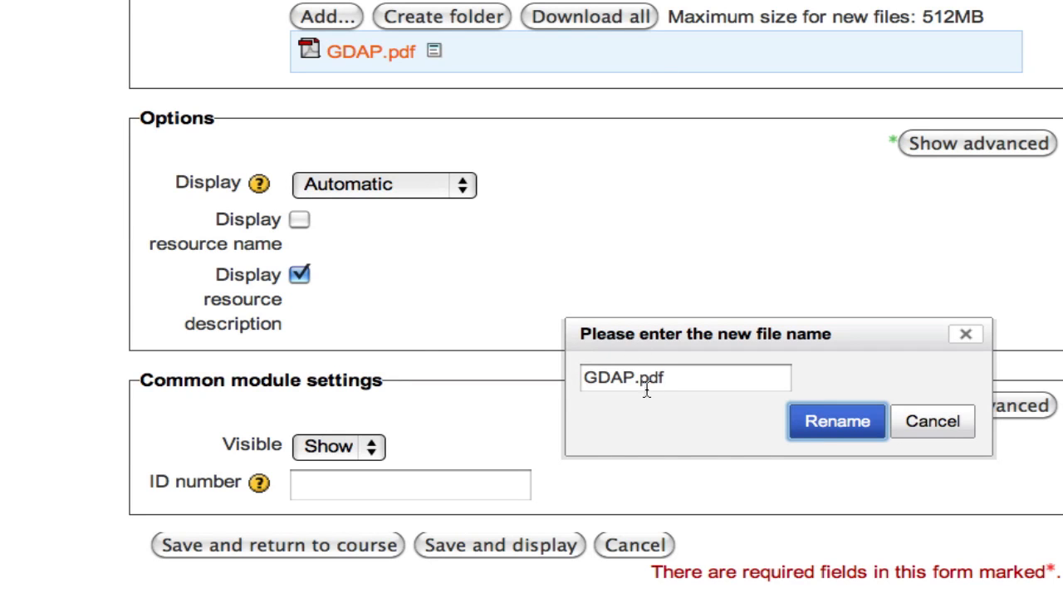
drag(634, 378, 568, 378)
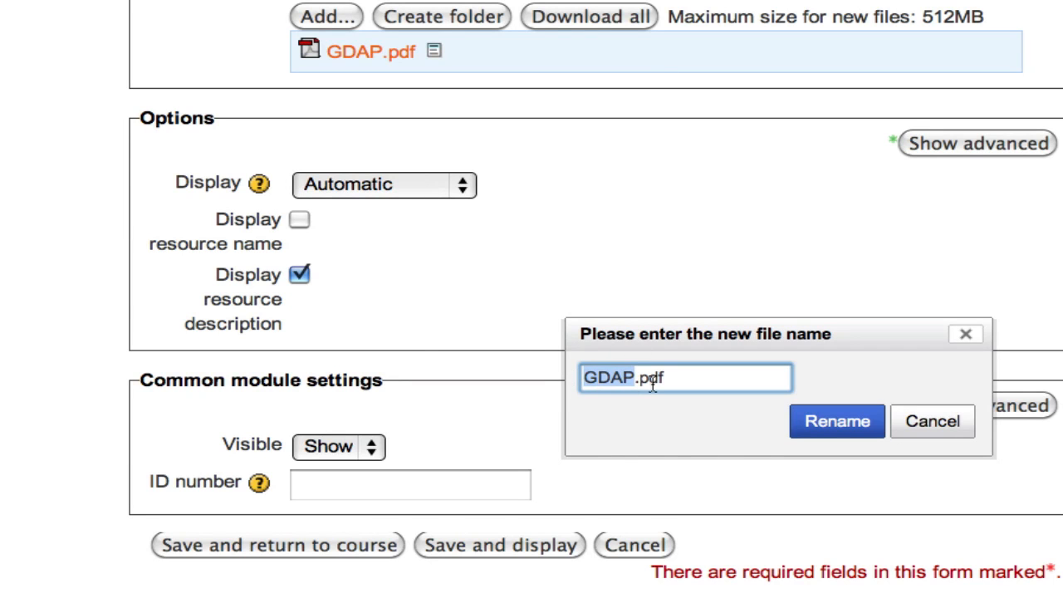
text(Syllabus)
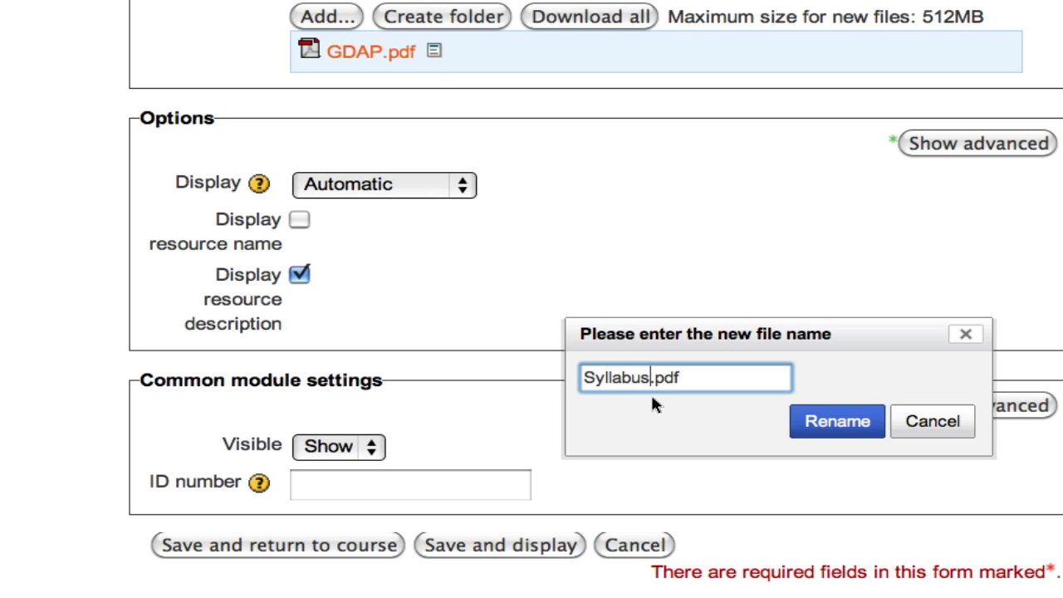
click(838, 425)
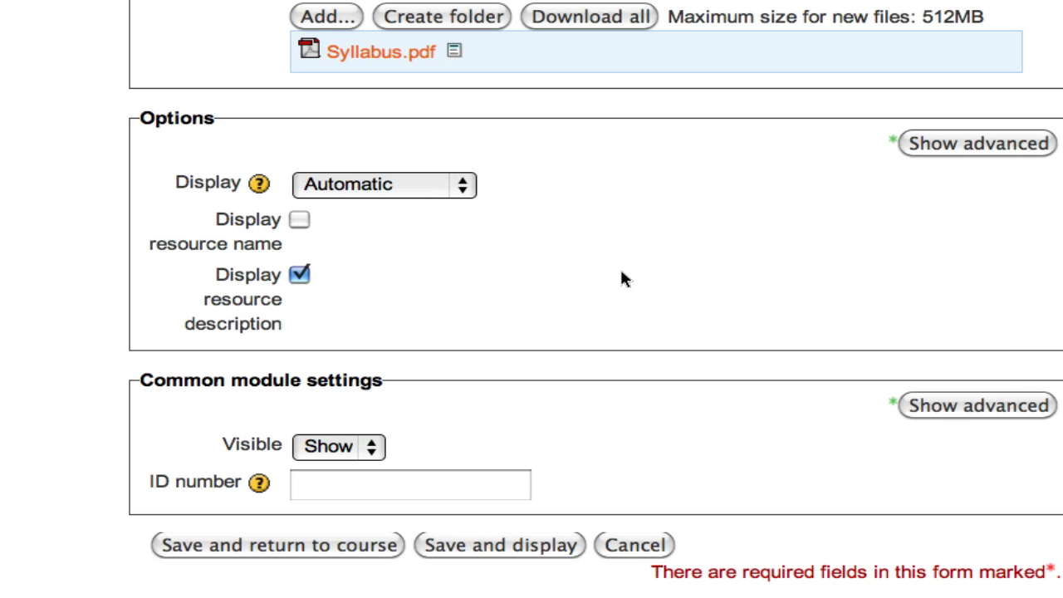
- Read the help for the Display setting, examining the Automatic and Embed options among the available choices
scroll(589, 166, up, 5)
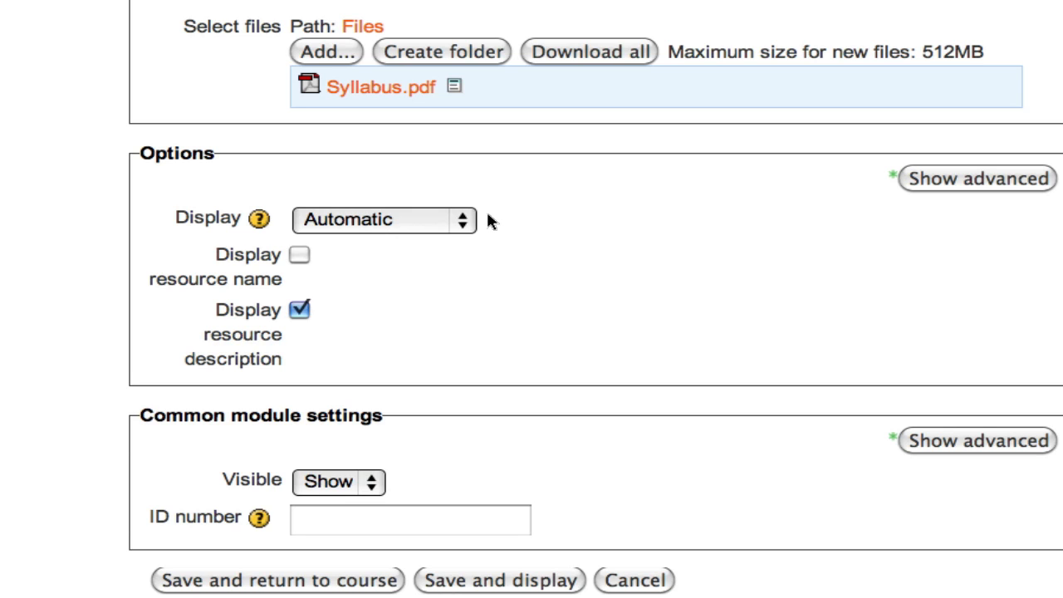
click(260, 219)
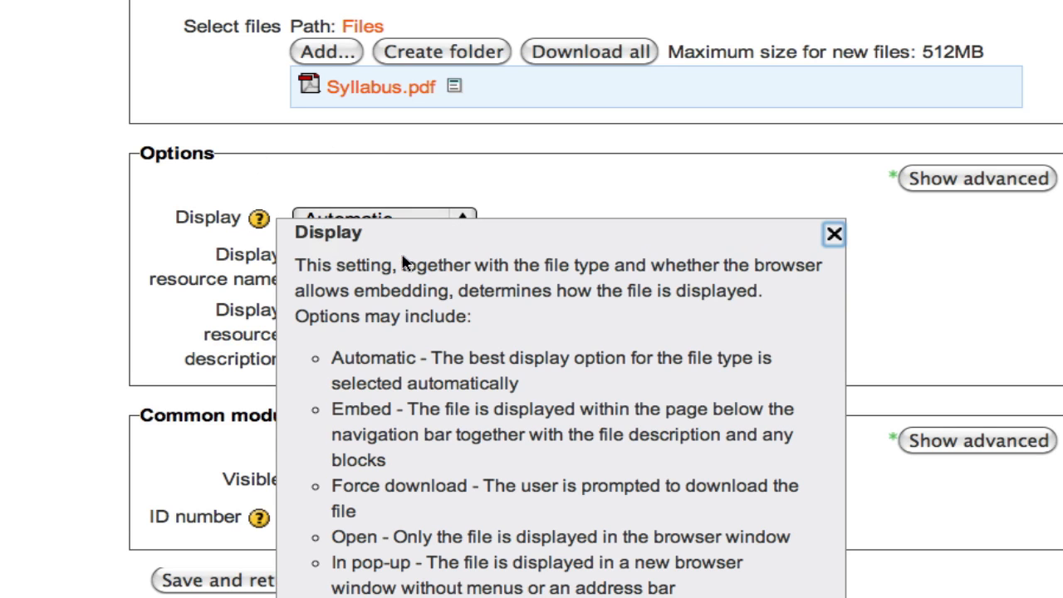
scroll(597, 296, down, 5)
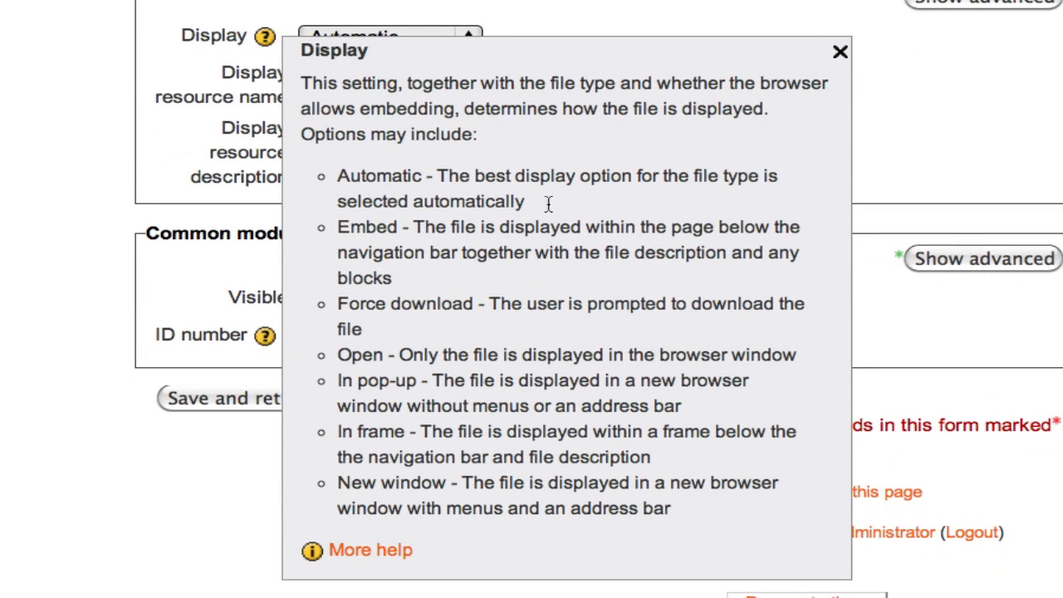
drag(525, 202, 437, 176)
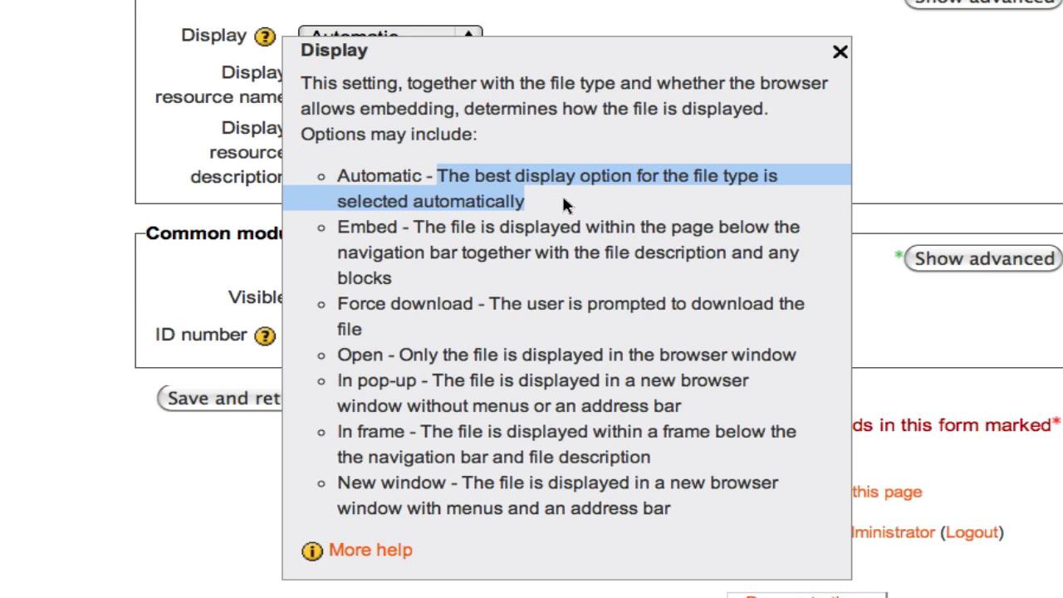
click(430, 283)
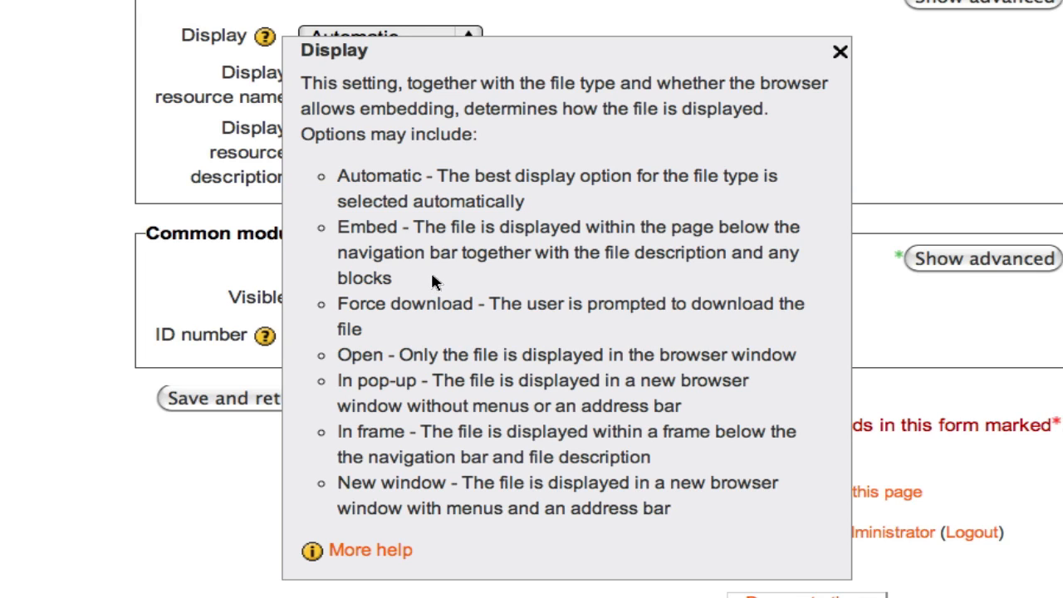
drag(432, 275, 413, 232)
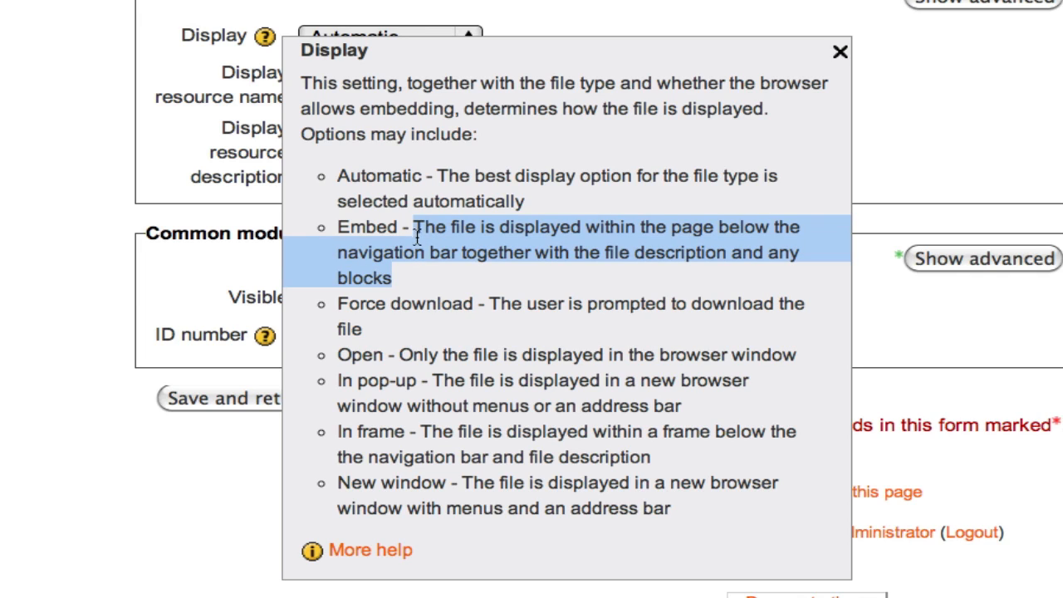
click(444, 277)
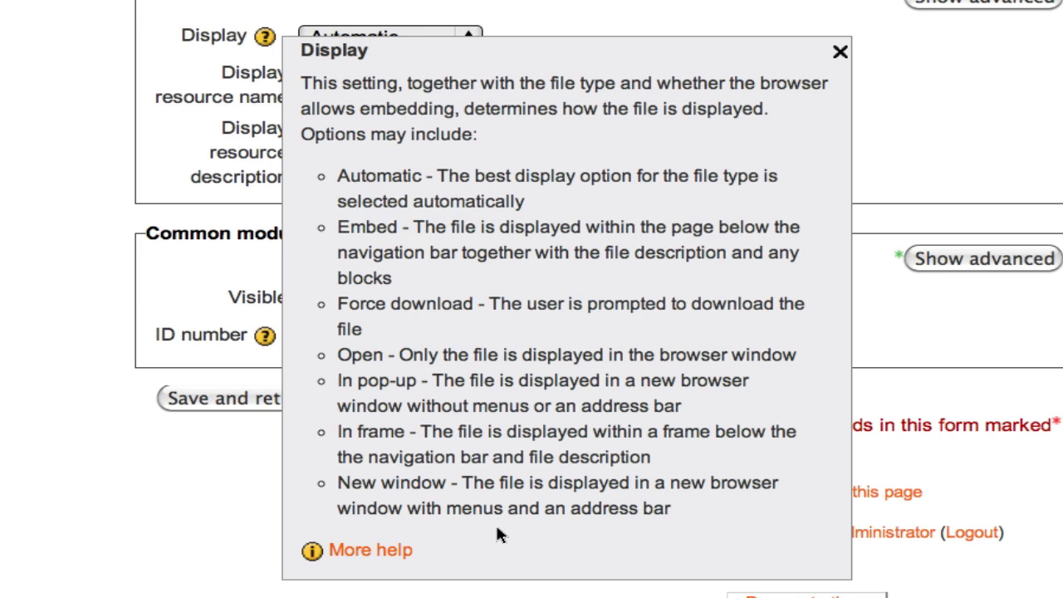
click(839, 53)
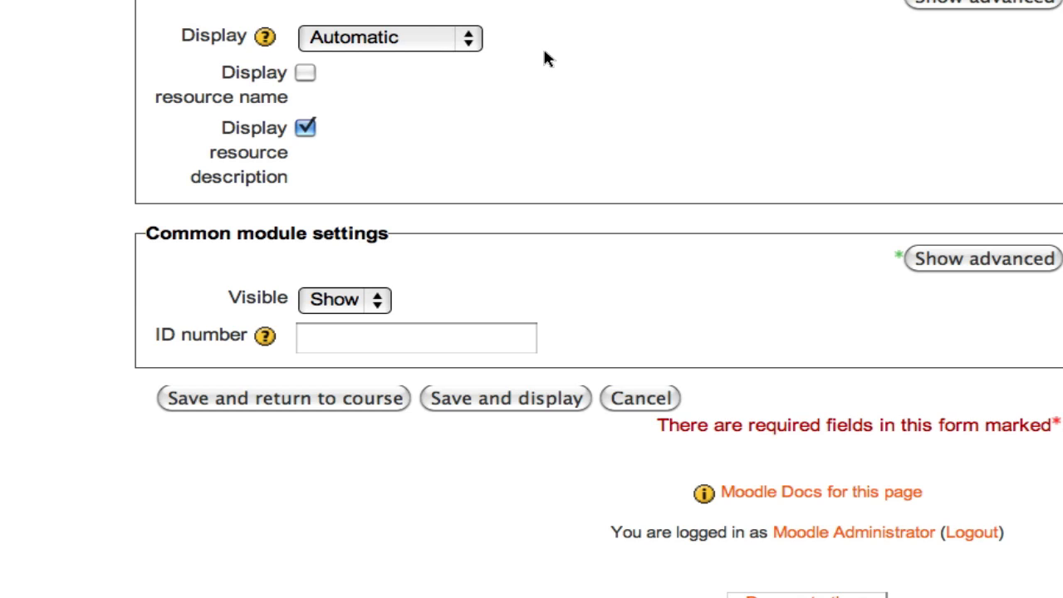
- Set the Display option to Force download, then save the resource and return to the course
click(472, 39)
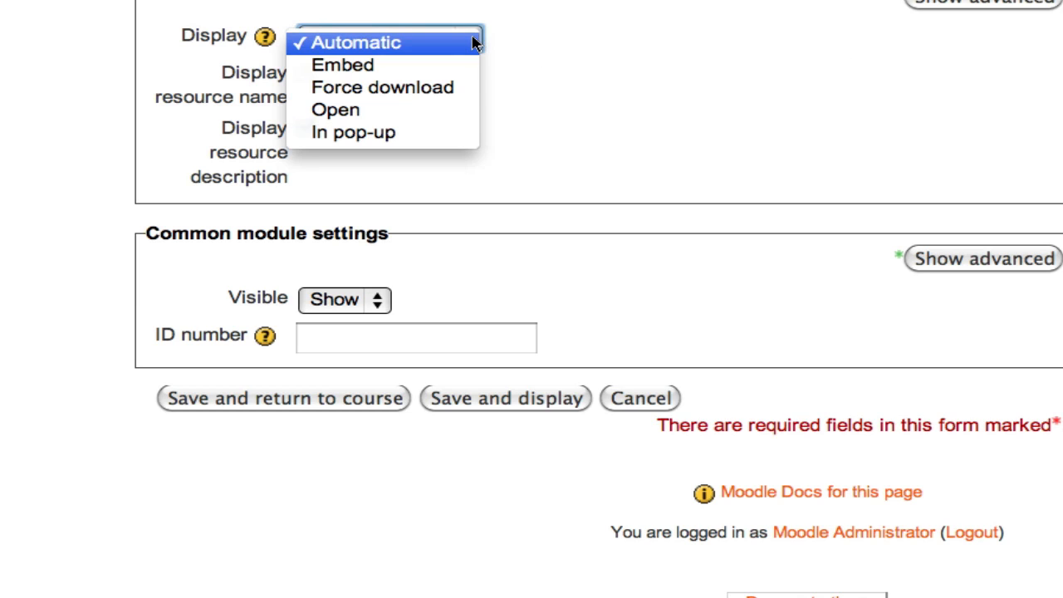
click(457, 89)
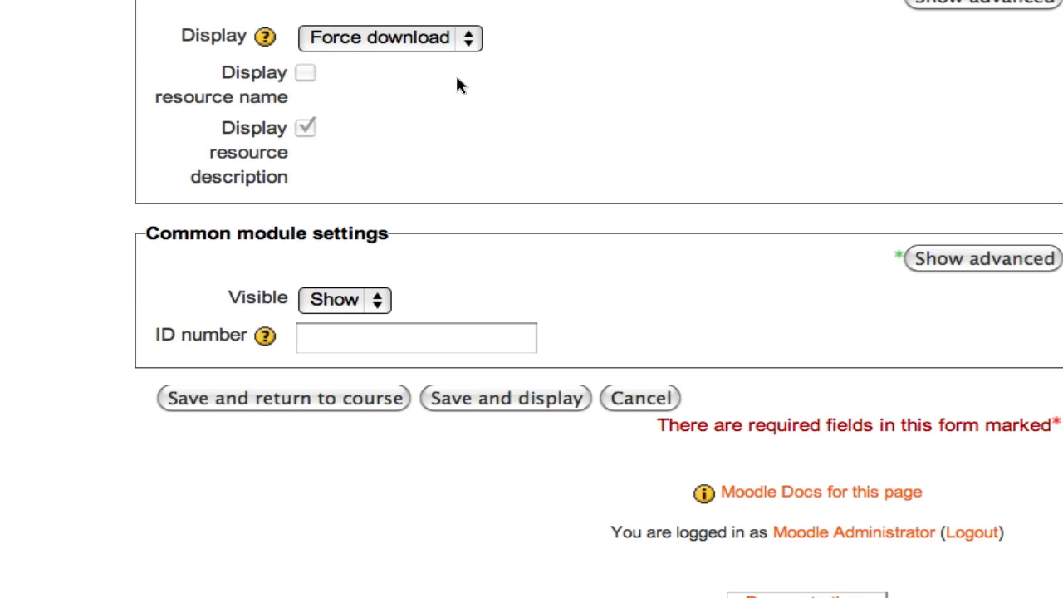
click(348, 408)
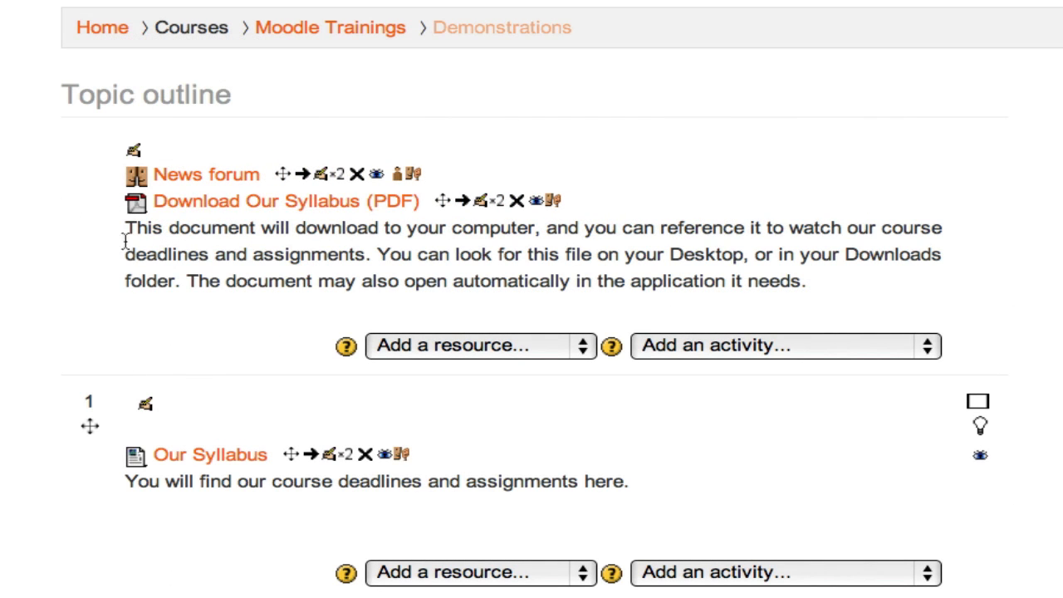
- Review the syllabus file's description on the course page and download "Download Our Syllabus (PDF)" to test it
drag(123, 241, 192, 303)
click(192, 303)
click(289, 208)
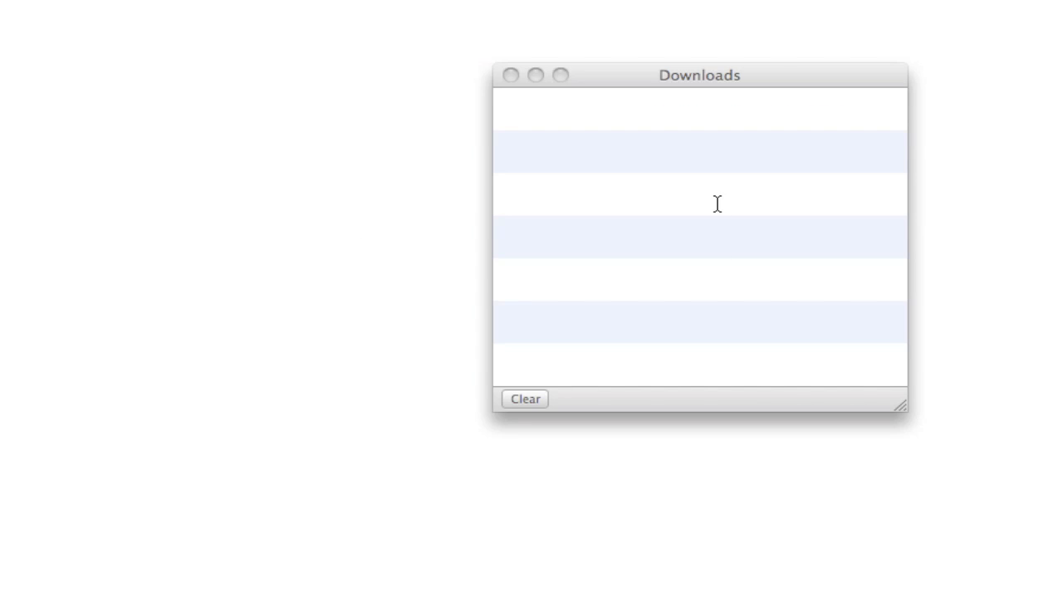